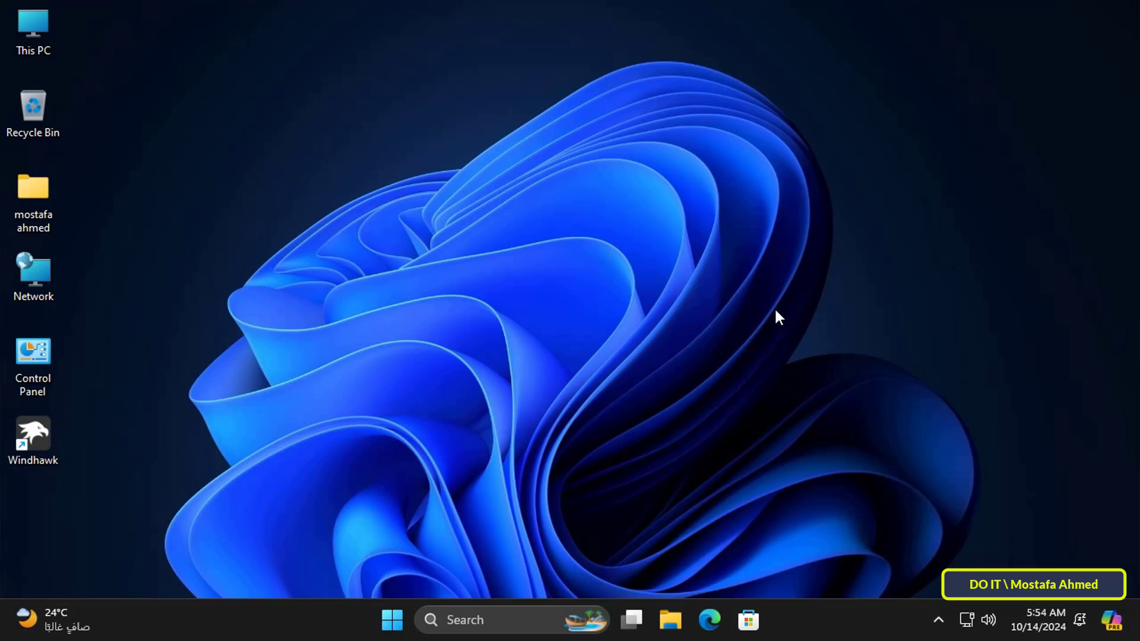
Step: Open This PC and verify in its Properties that New Volume (D:) uses the NTFS file system
double_click(56, 50)
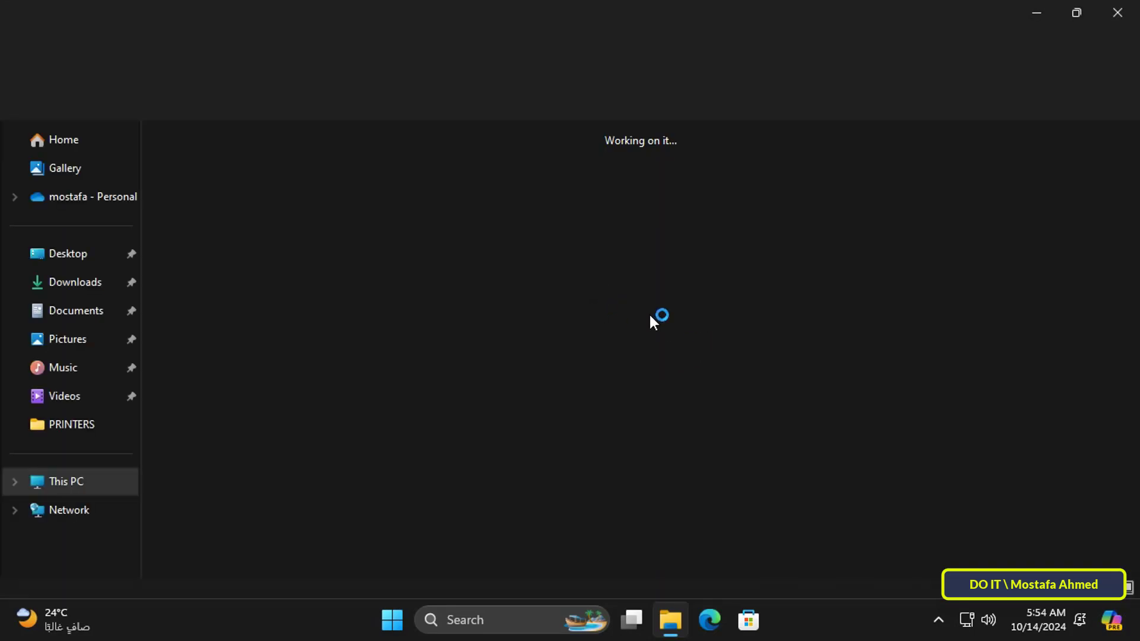
click(455, 180)
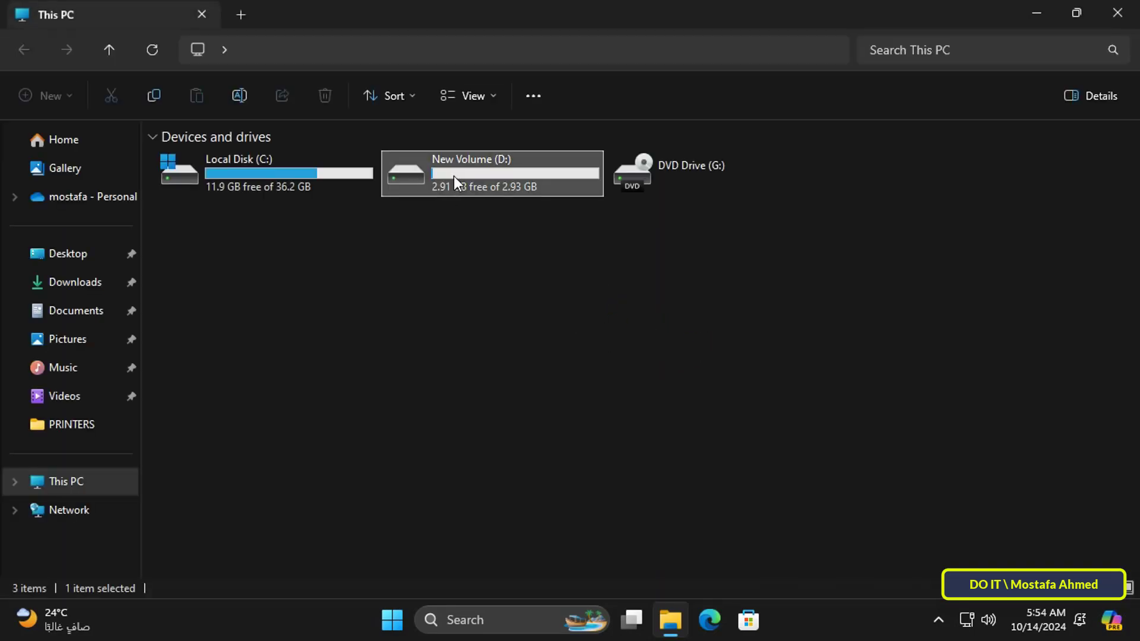
right_click(454, 176)
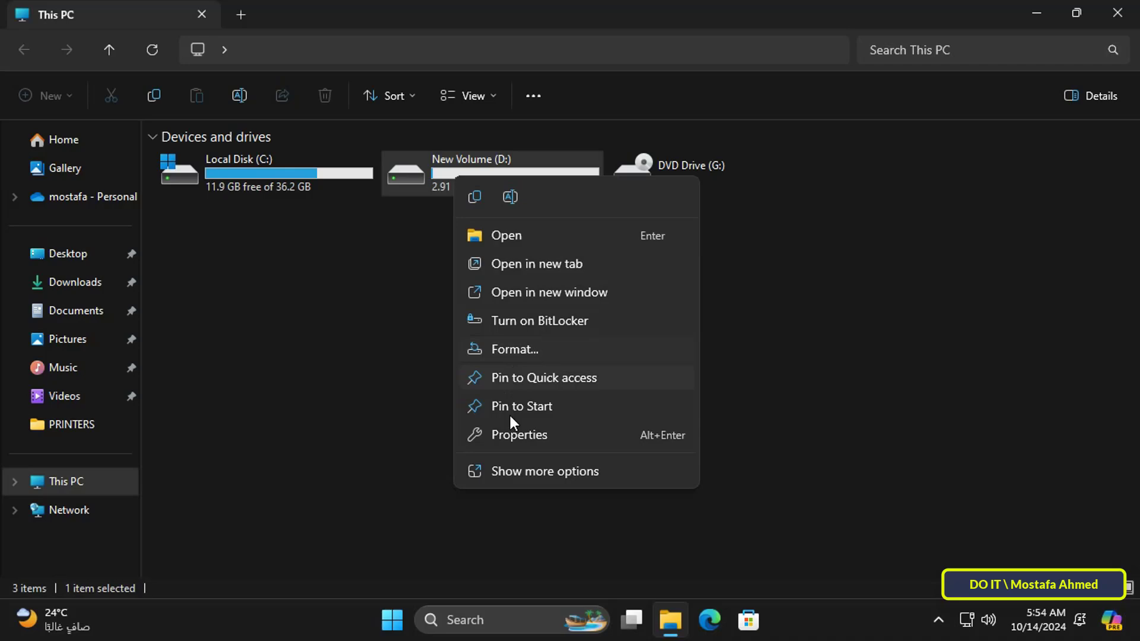
click(511, 438)
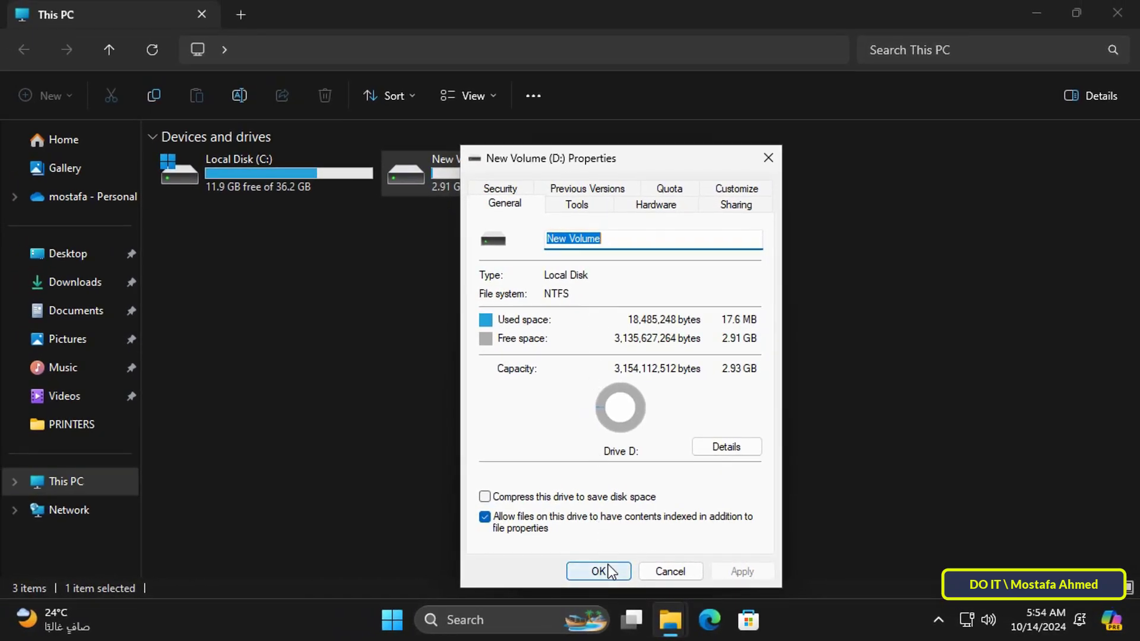
click(601, 572)
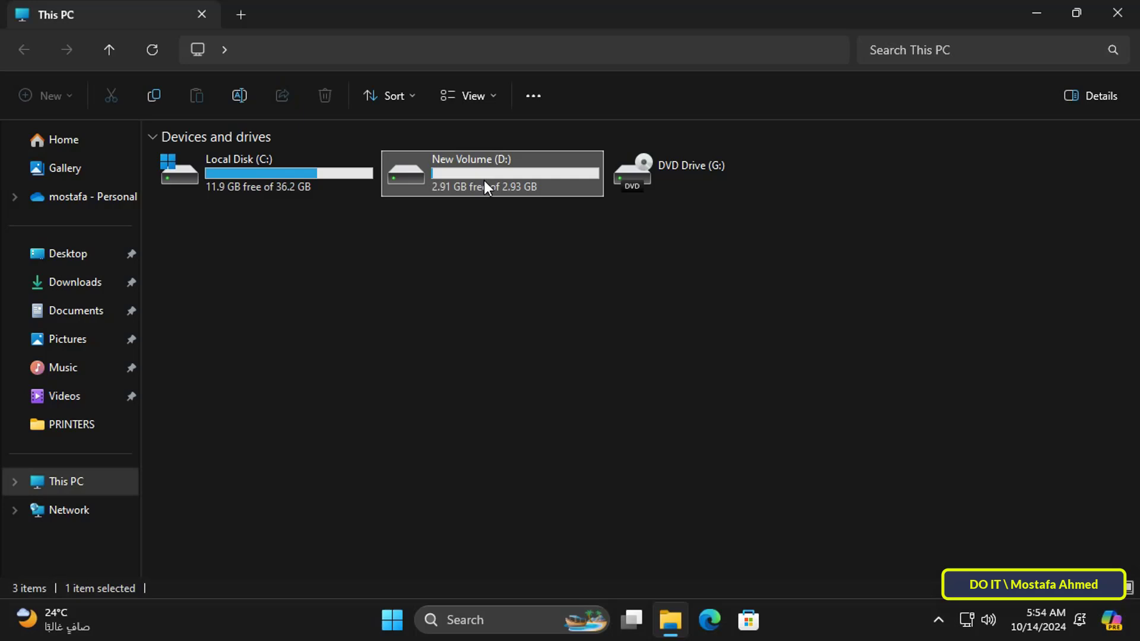
Step: Open drive D and show the Security tab of the Work folder's Properties
double_click(484, 182)
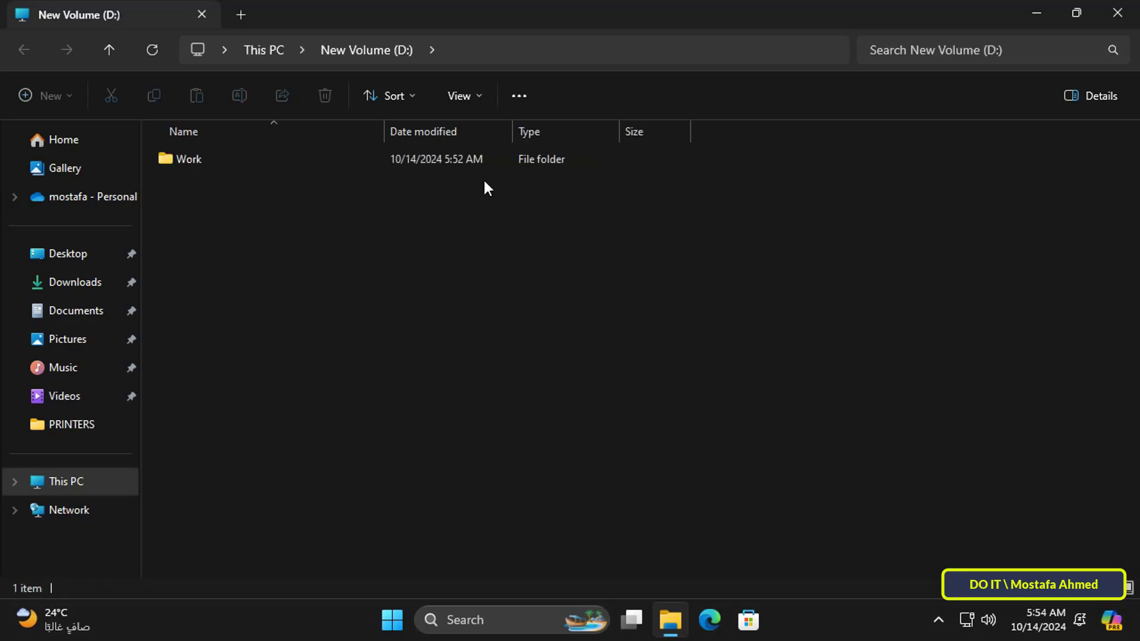
right_click(200, 159)
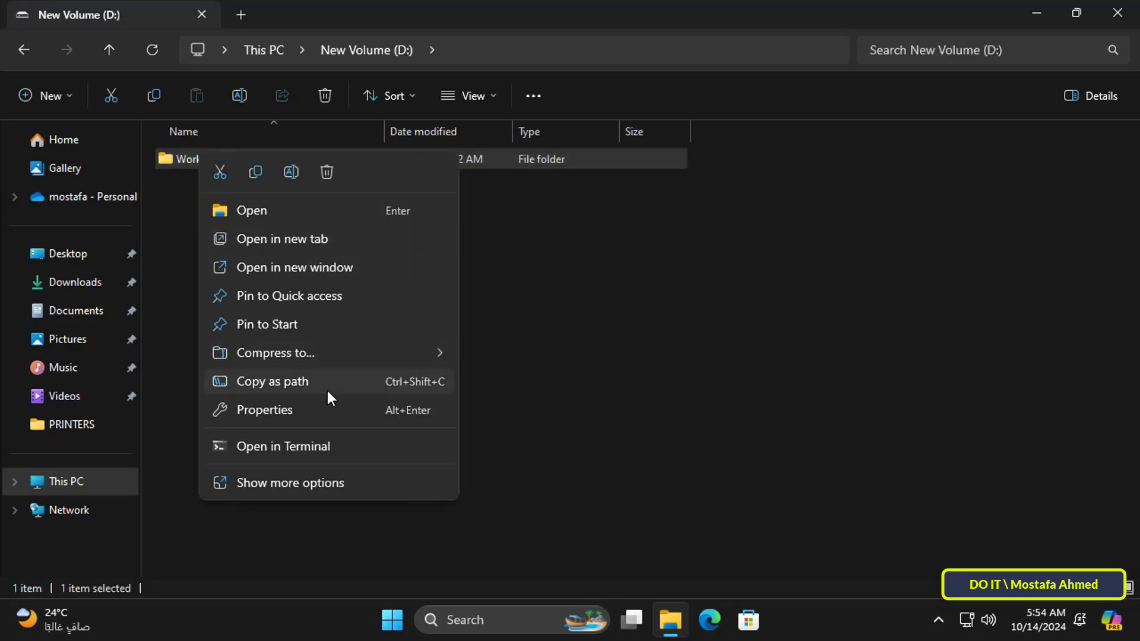
click(323, 407)
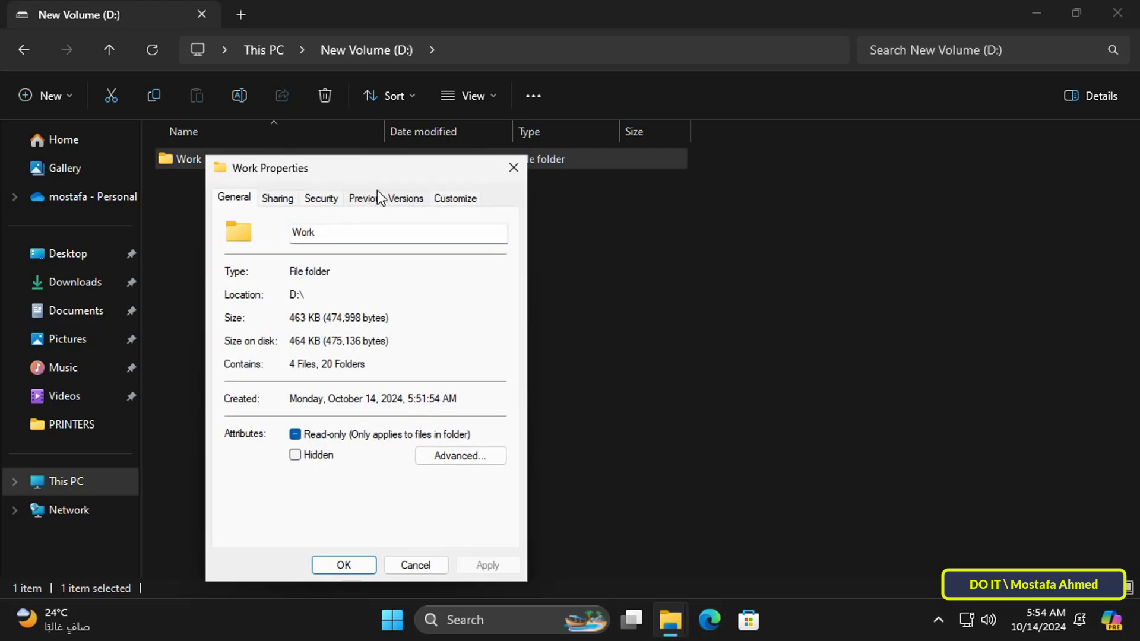
mouse_move(383, 166)
mouse_down()
mouse_move(657, 133)
mouse_move(658, 105)
mouse_up()
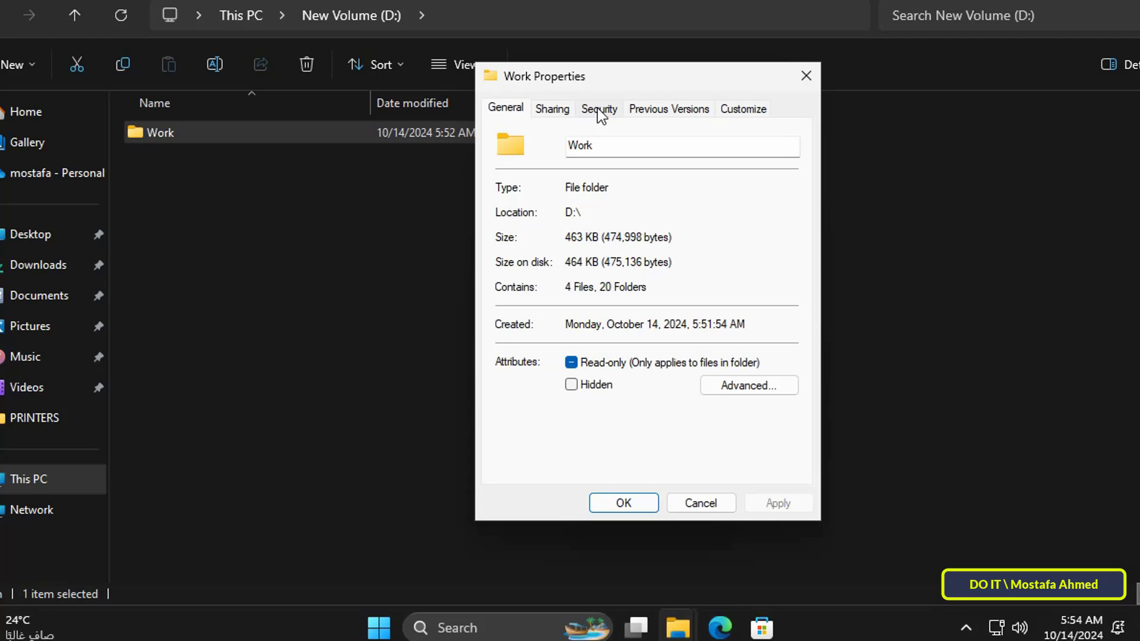
click(598, 107)
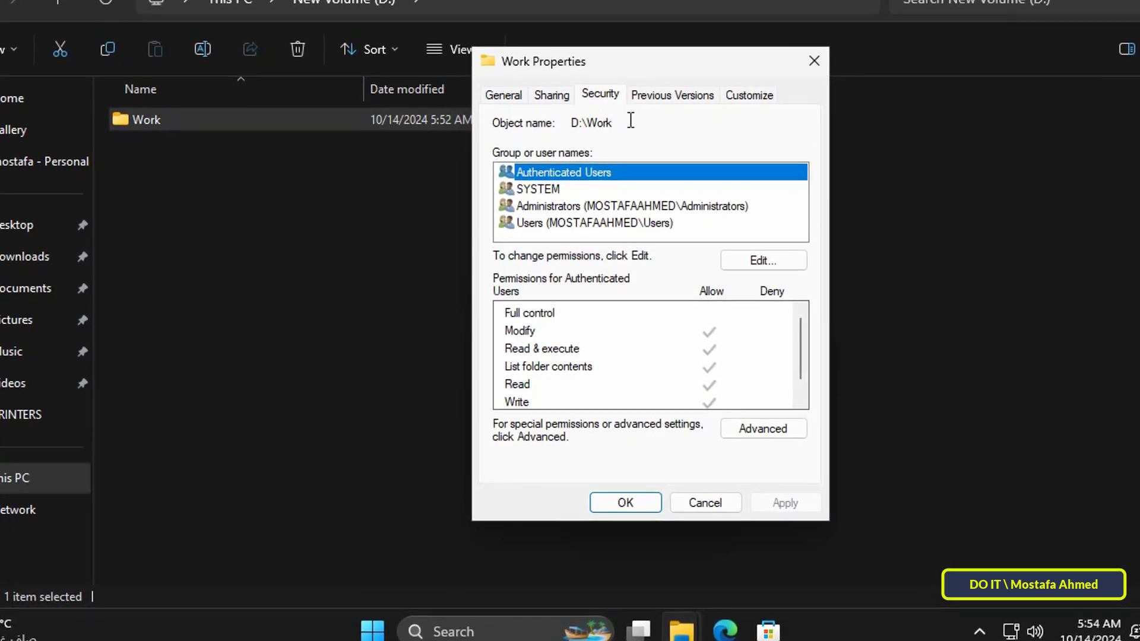
Step: Start adding a user to Work's permissions and list all local users and groups
click(764, 268)
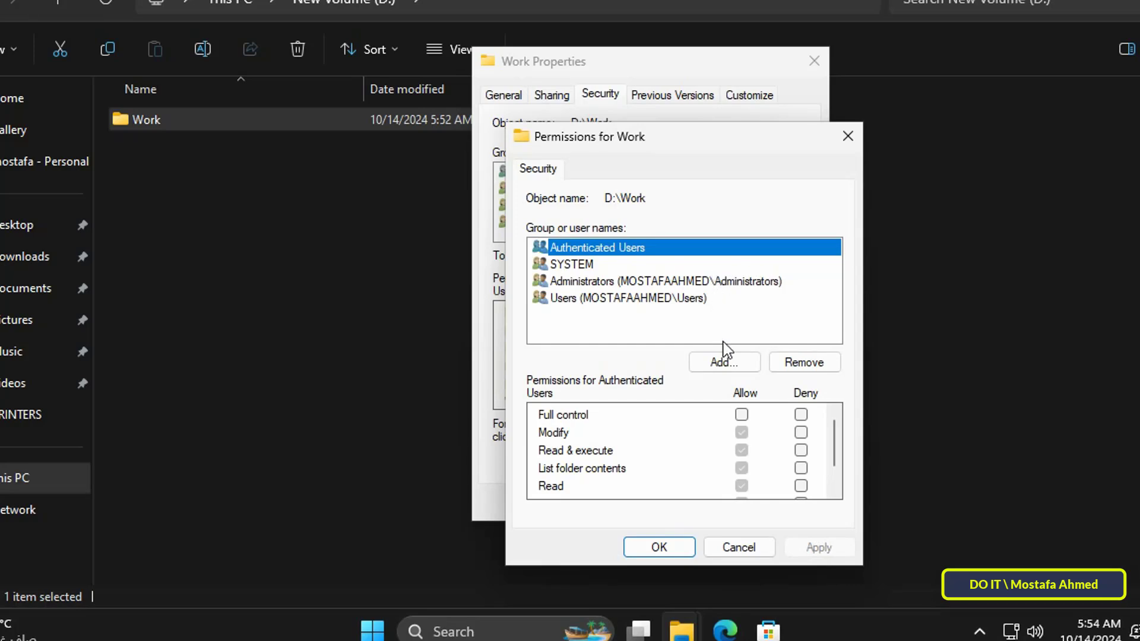
click(725, 362)
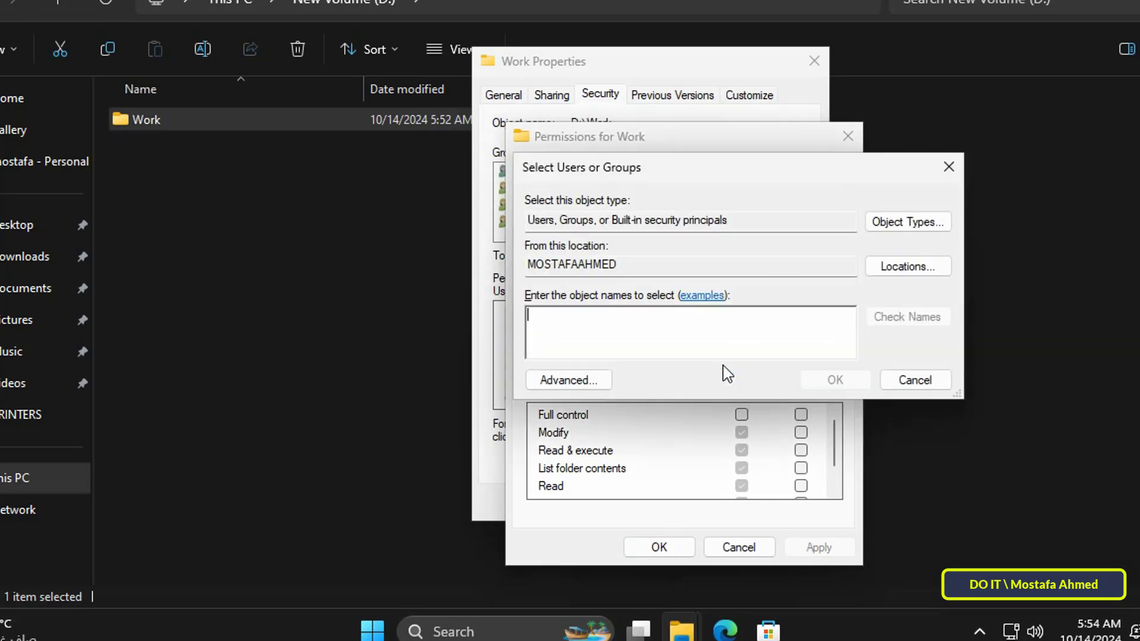
click(606, 381)
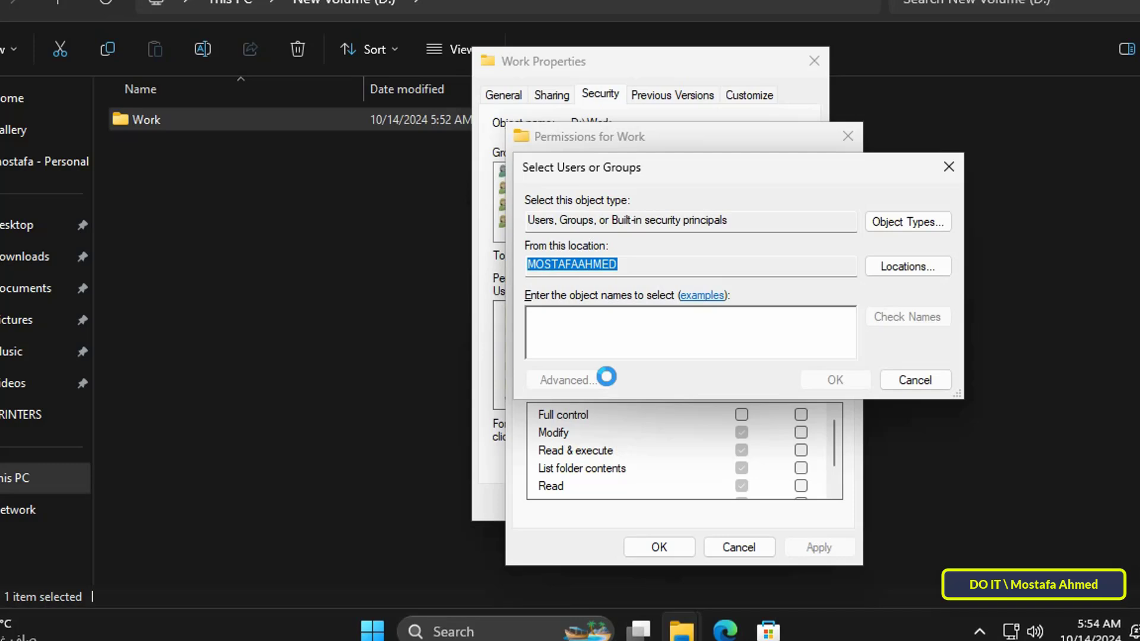
click(979, 230)
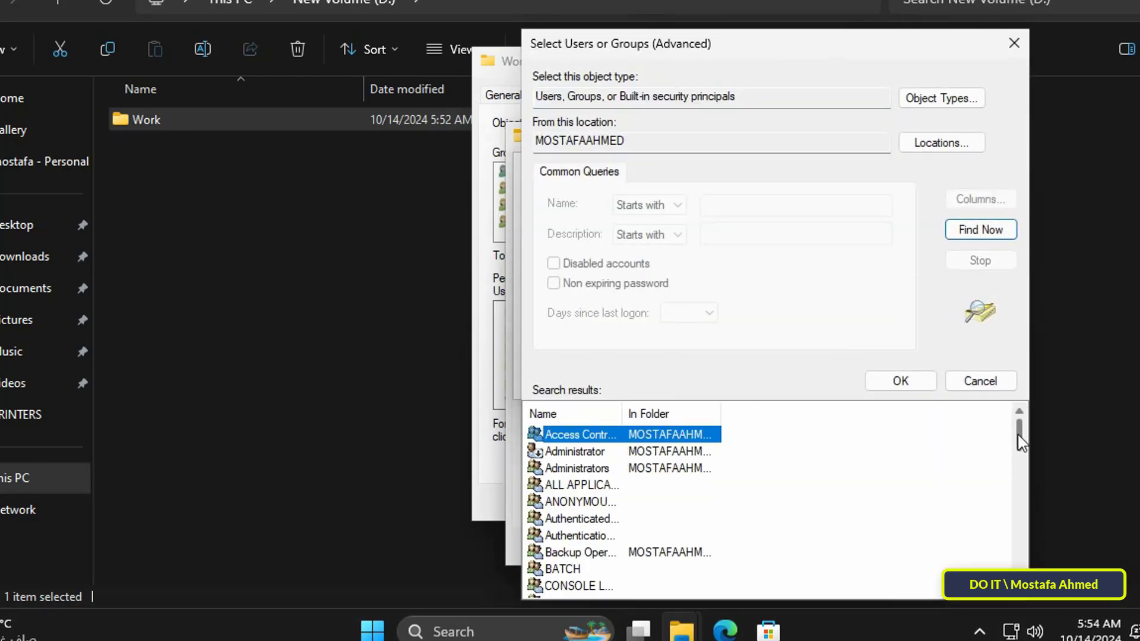
Step: Pick the local user test, entering MOSTAFAAHMED\test as the account to add
drag(1020, 442, 1020, 469)
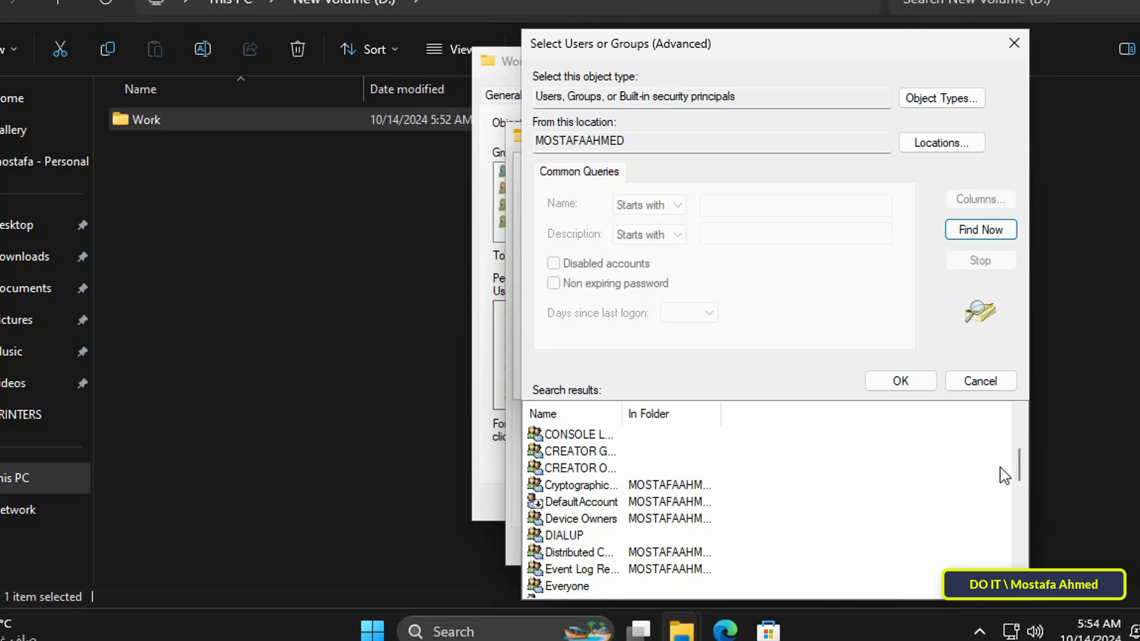
key(t)
click(566, 538)
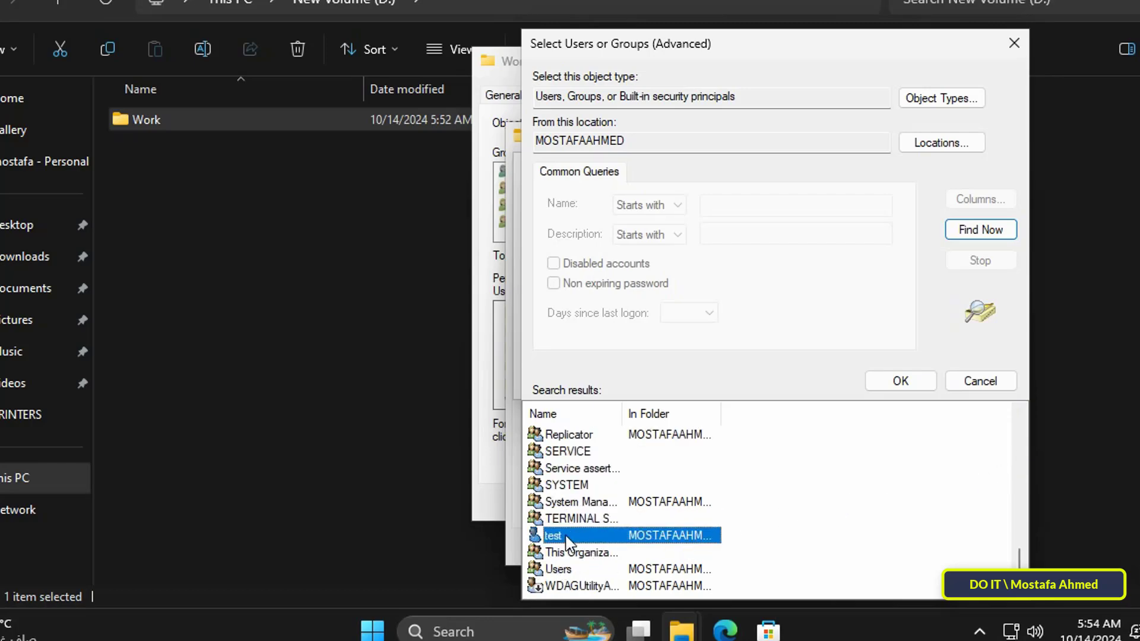
click(906, 385)
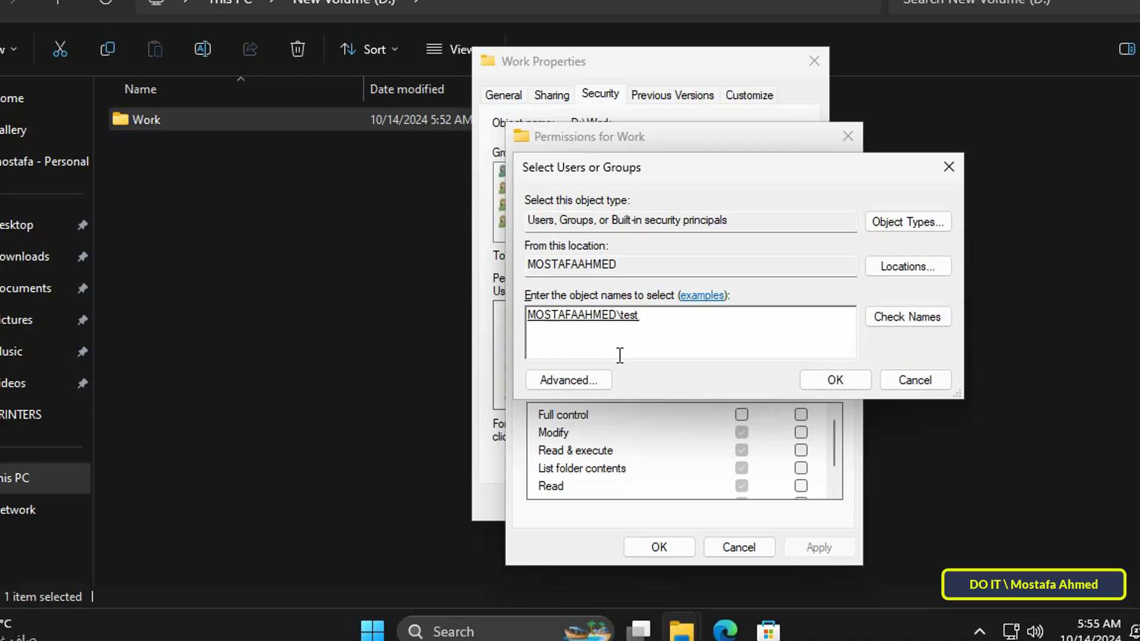
double_click(623, 320)
drag(634, 319, 663, 318)
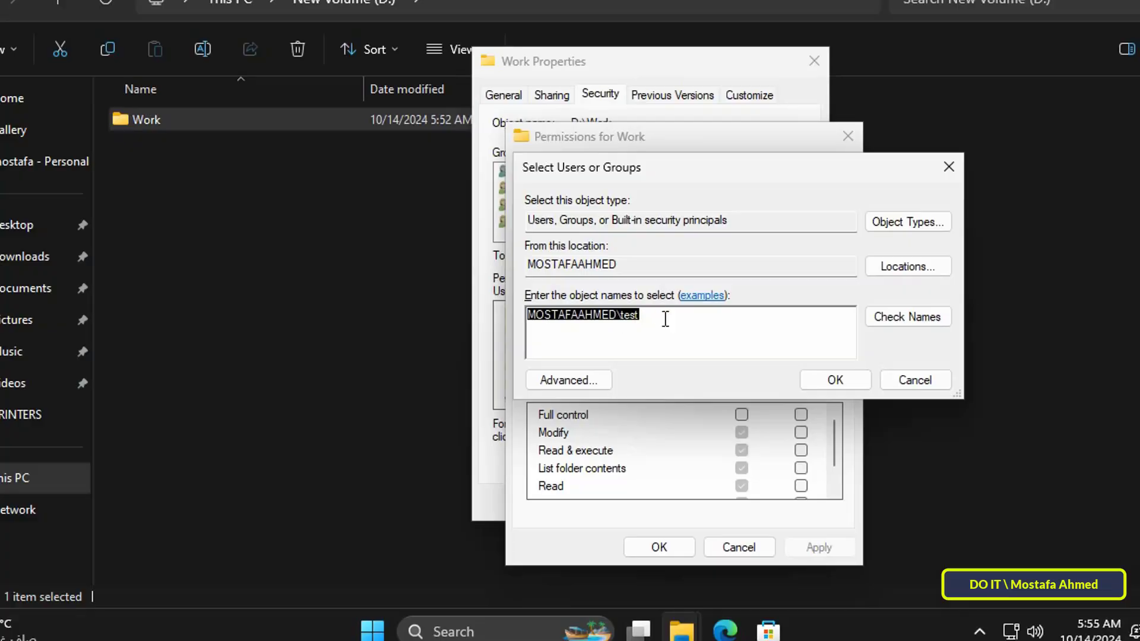
click(666, 319)
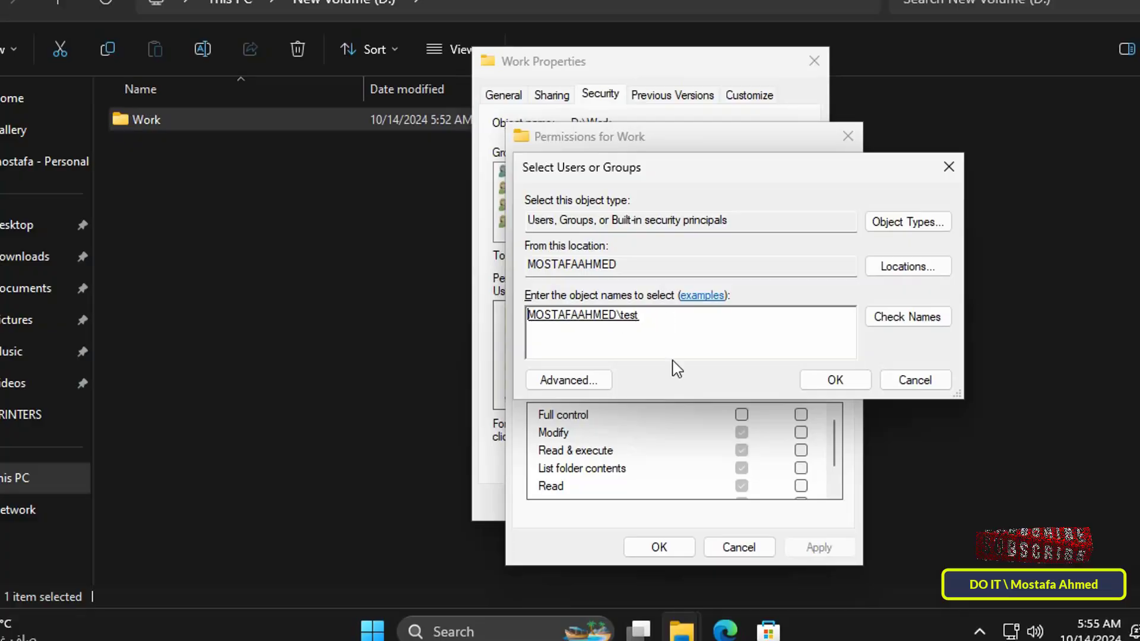
Step: Add test to the Work folder with Full control denied, accepting the deny warning
click(839, 383)
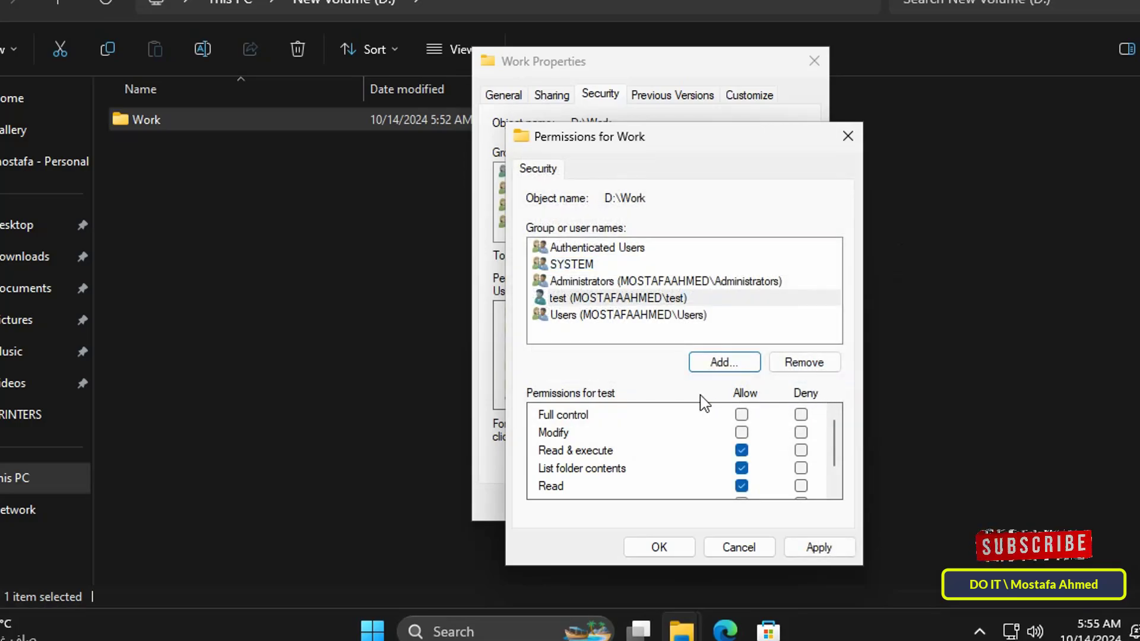
click(579, 301)
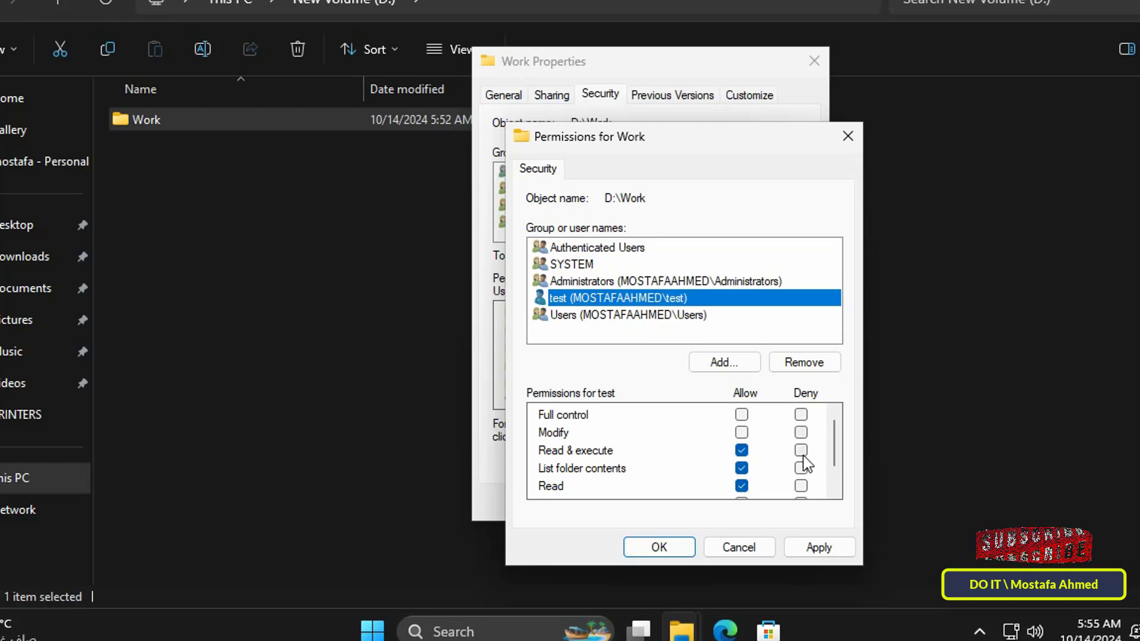
click(802, 414)
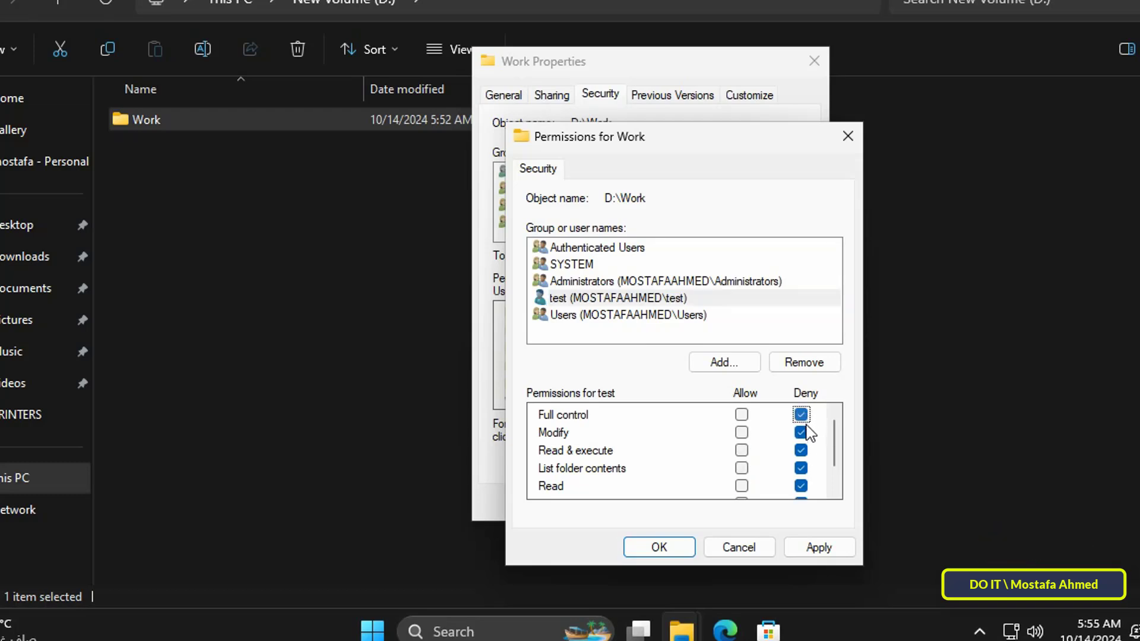
scroll(832, 436, down, 2)
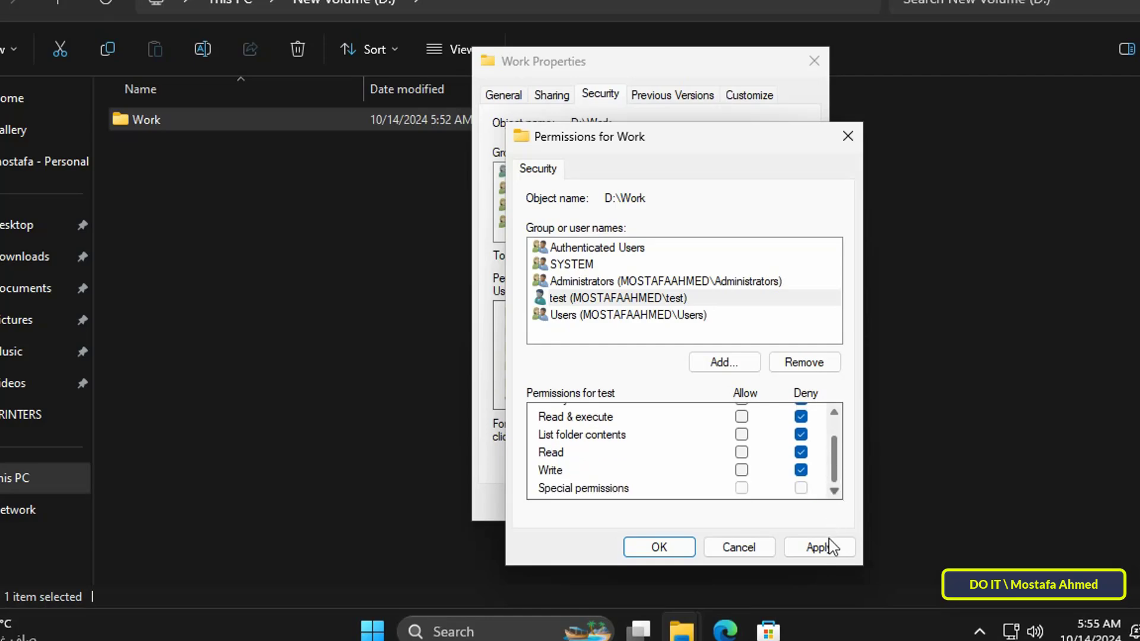
click(830, 555)
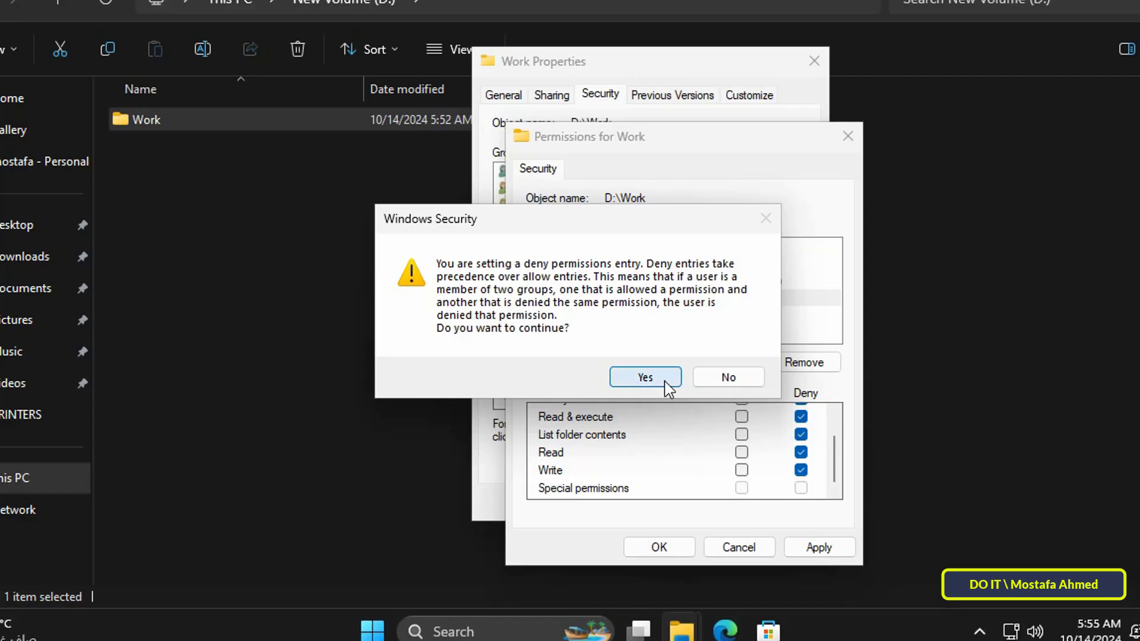
click(670, 387)
click(675, 545)
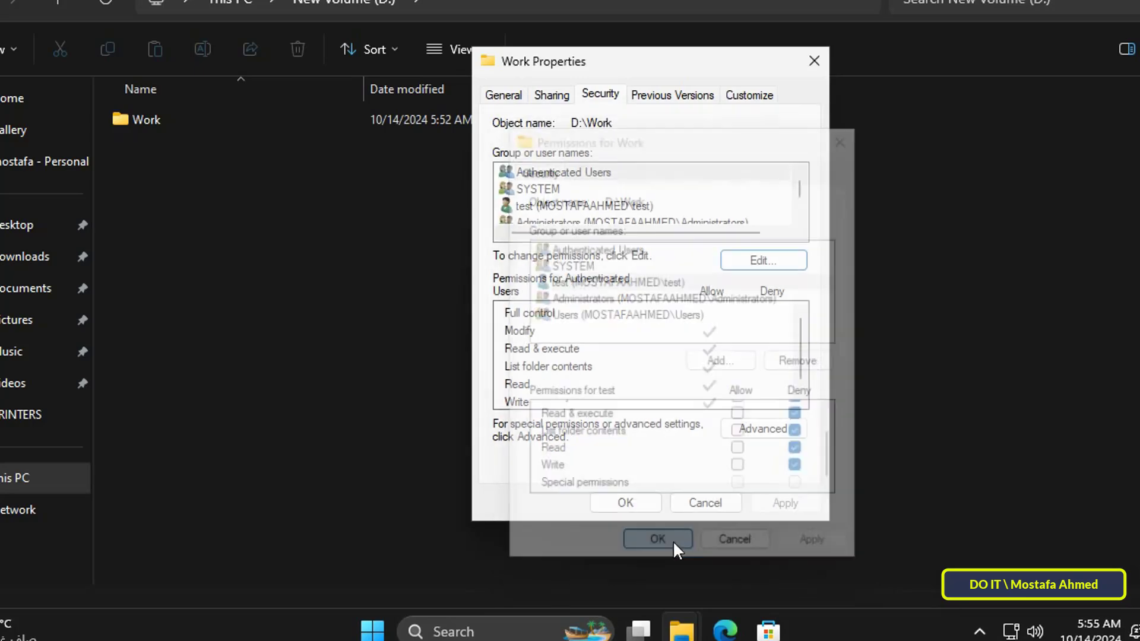
Step: Review the test user's permissions on Work, confirming every permission is denied
click(654, 511)
scroll(611, 178, down, 1)
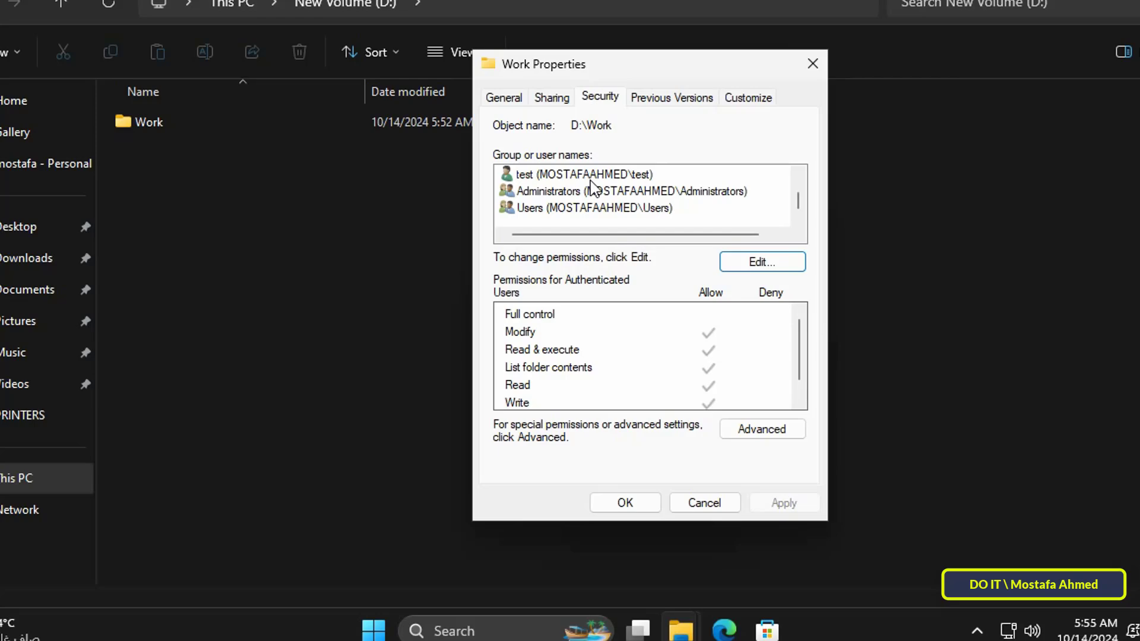
click(570, 189)
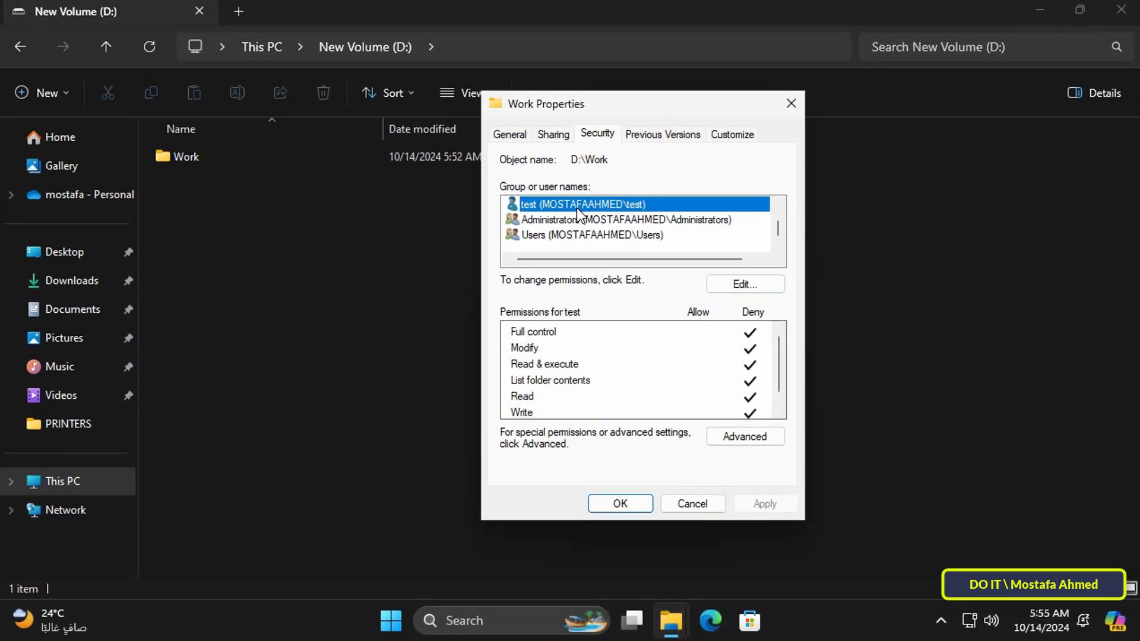
Step: Close the Work properties and File Explorer, then lock the computer
click(613, 505)
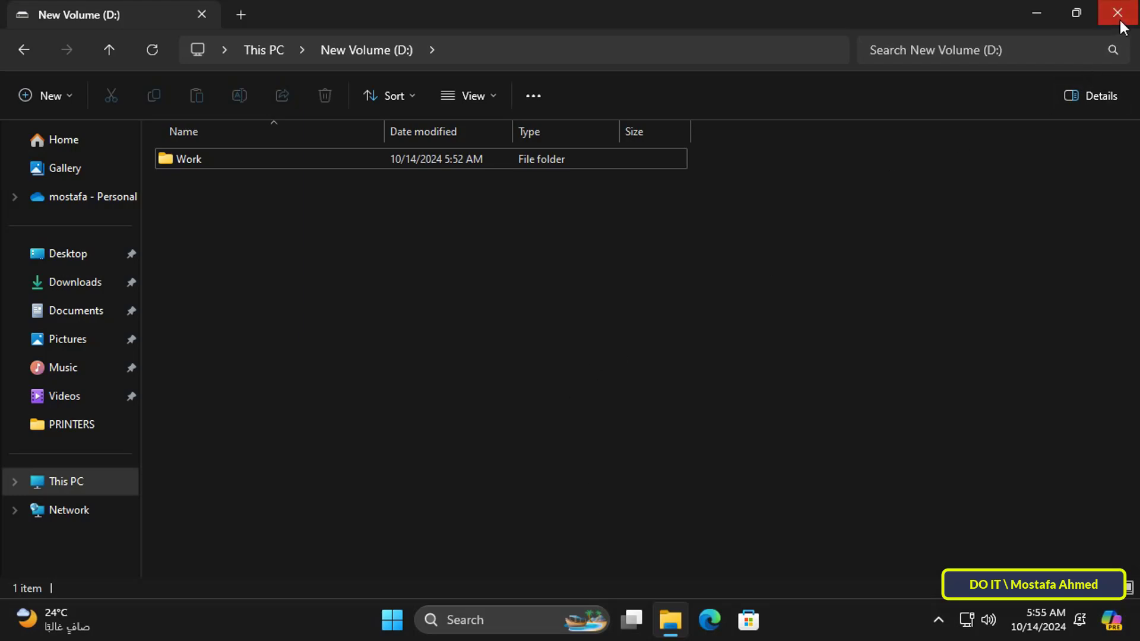
click(1117, 15)
click(395, 621)
click(790, 558)
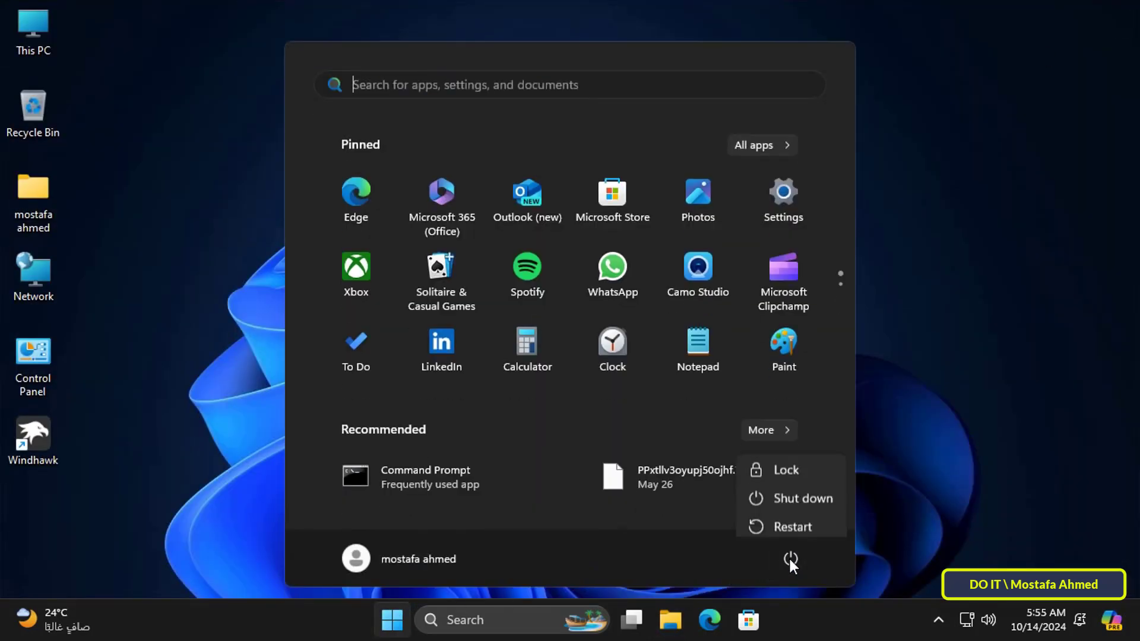
click(799, 467)
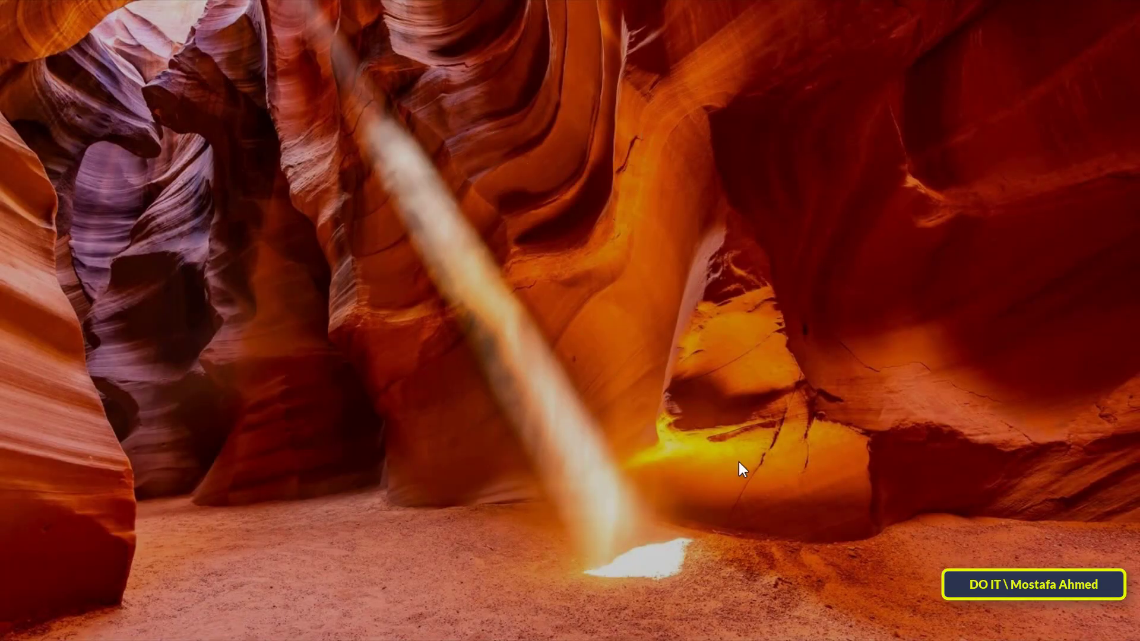
click(739, 462)
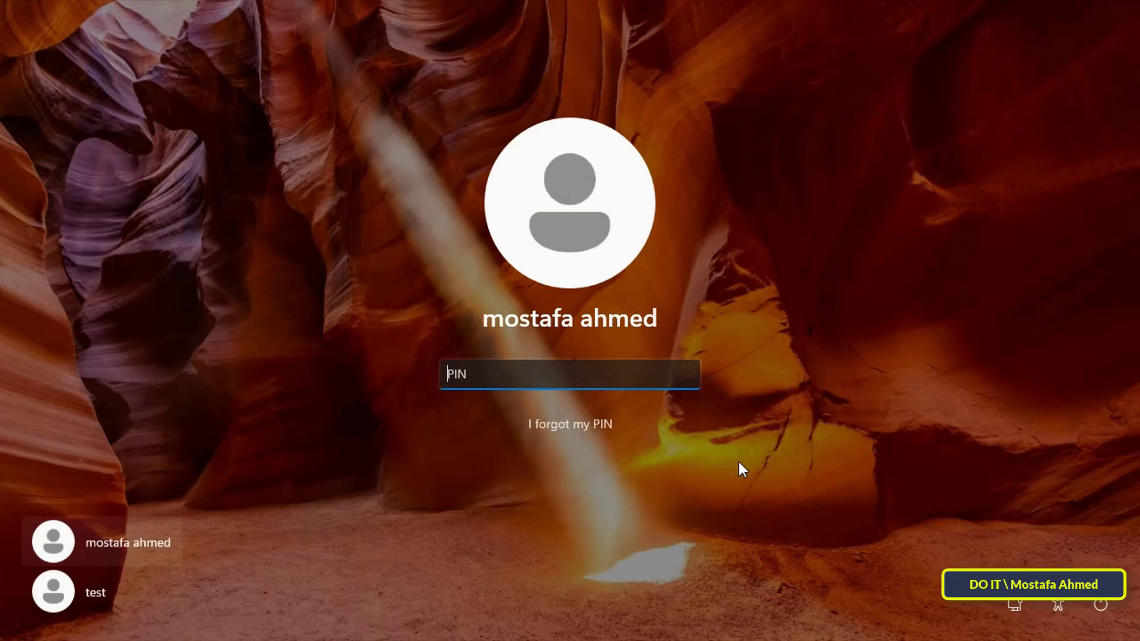
click(91, 593)
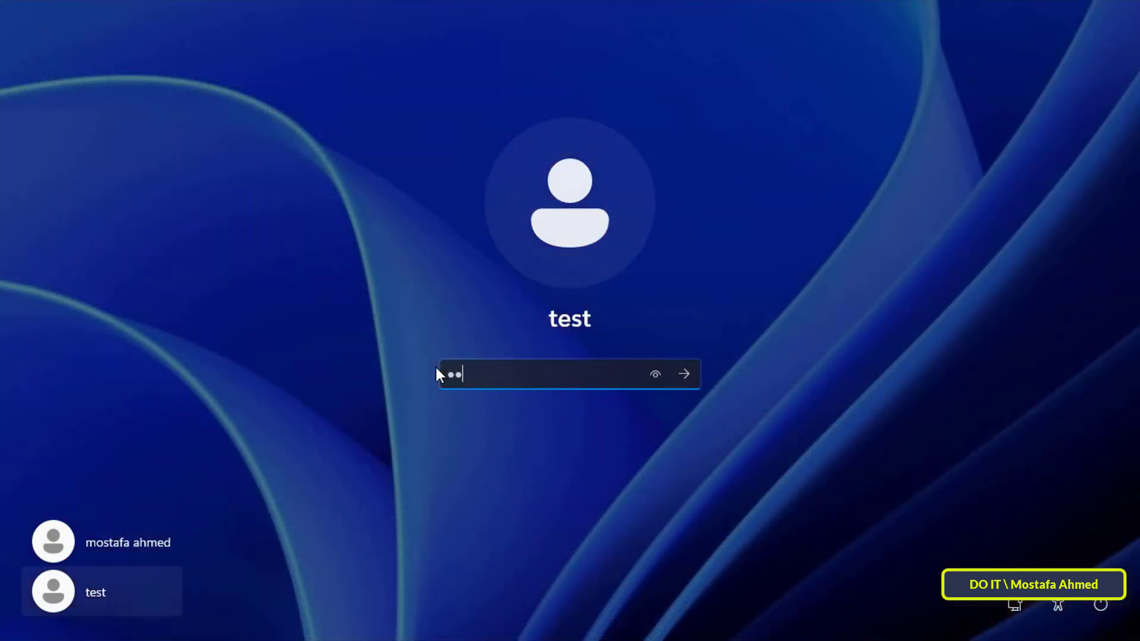
key(Return)
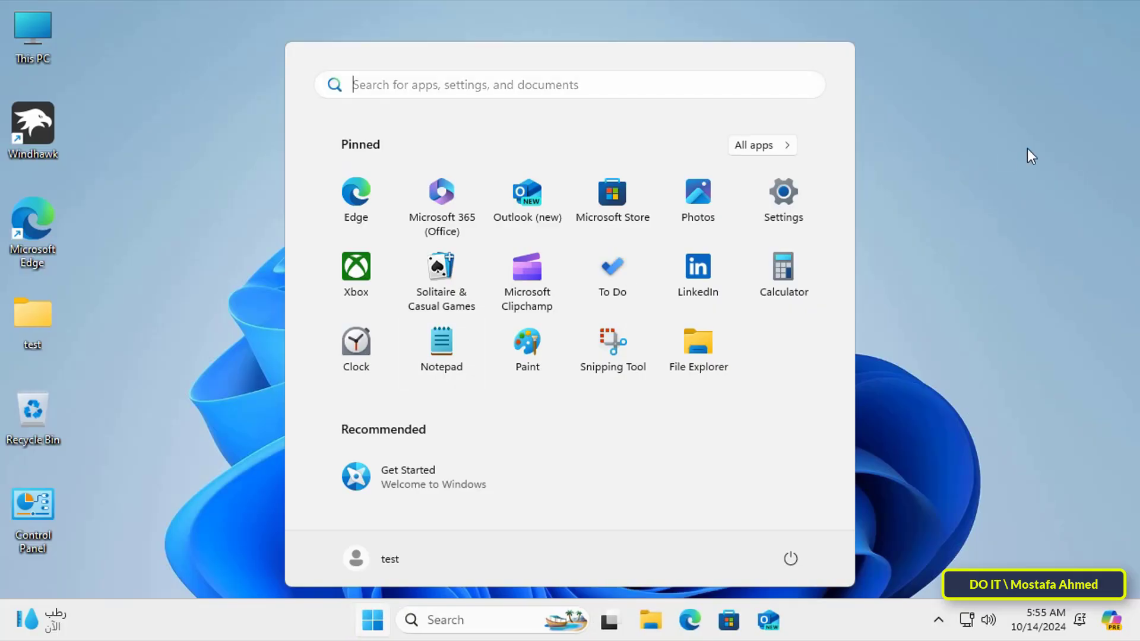
click(1028, 152)
Step: As test, browse to New Volume (D:) and try to open the Work folder
double_click(42, 35)
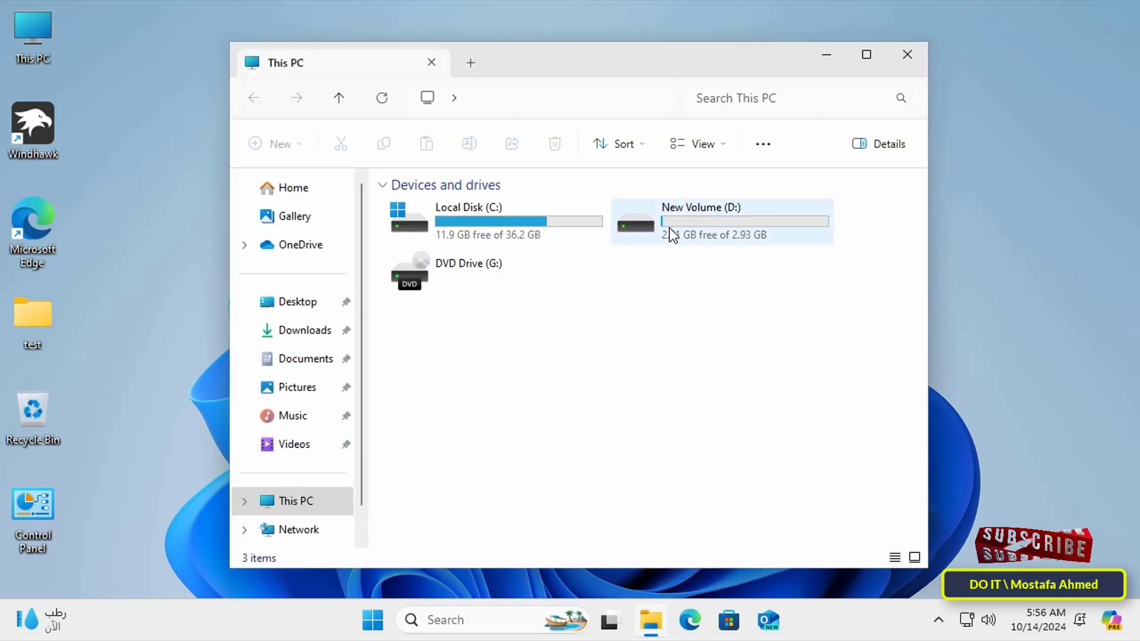
click(669, 227)
double_click(668, 229)
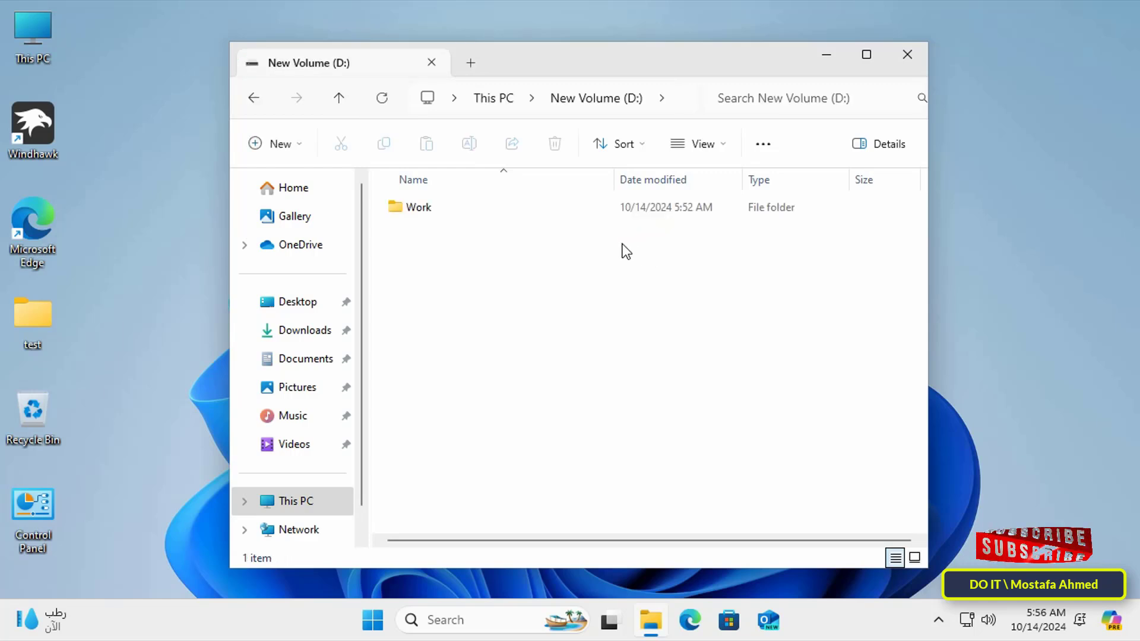
click(589, 212)
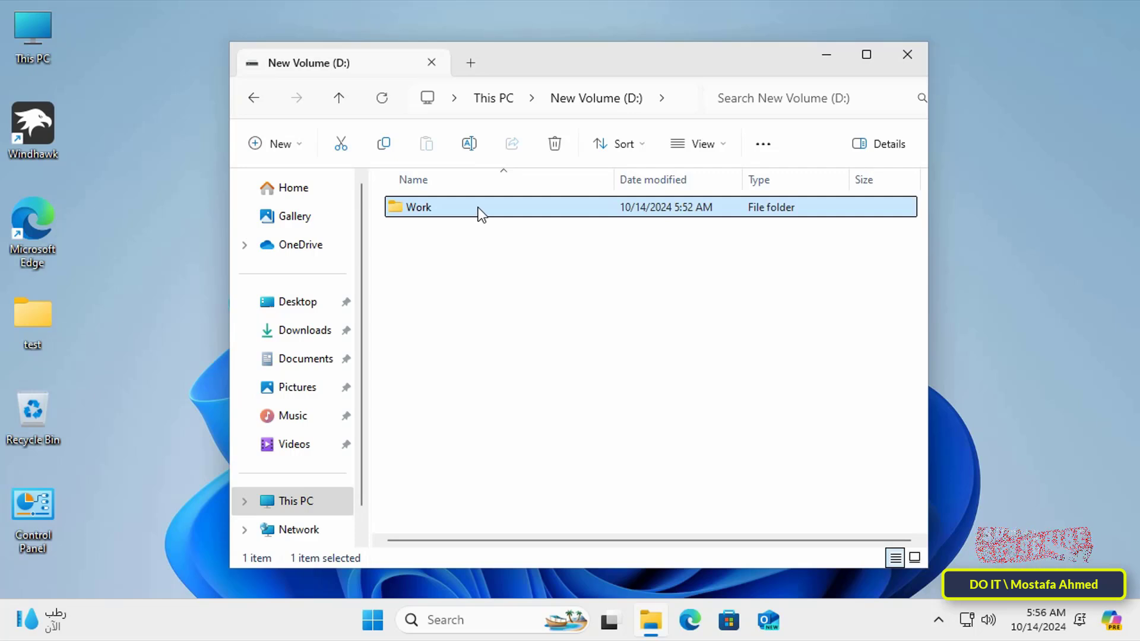
double_click(475, 218)
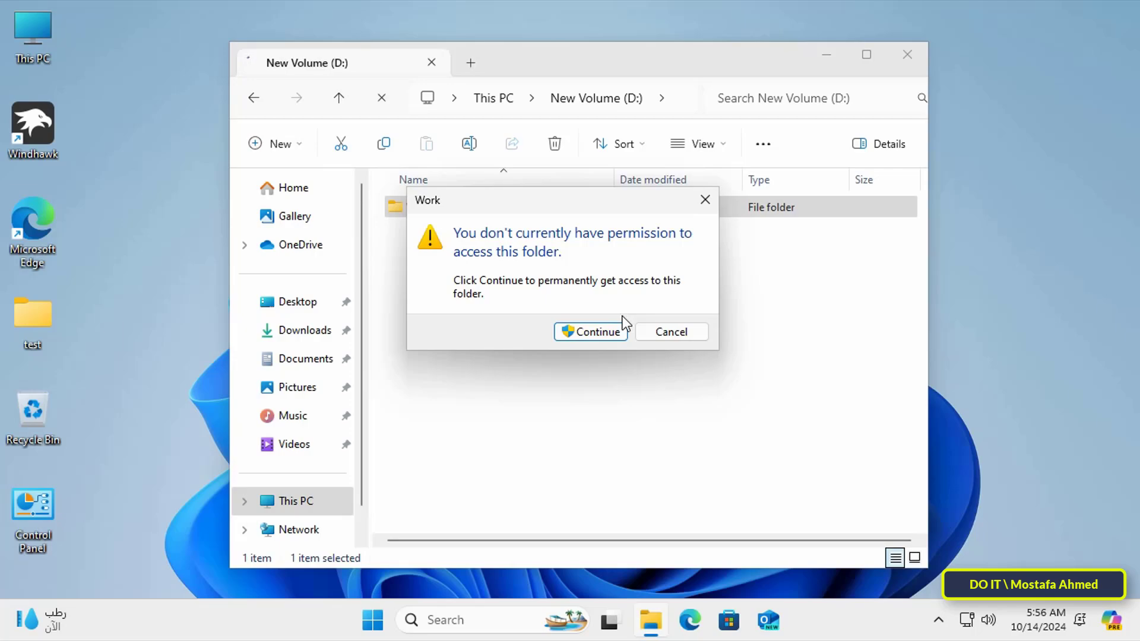
Step: Request access, decline the administrator prompt, and retry Work, getting the no-permission warning
click(598, 332)
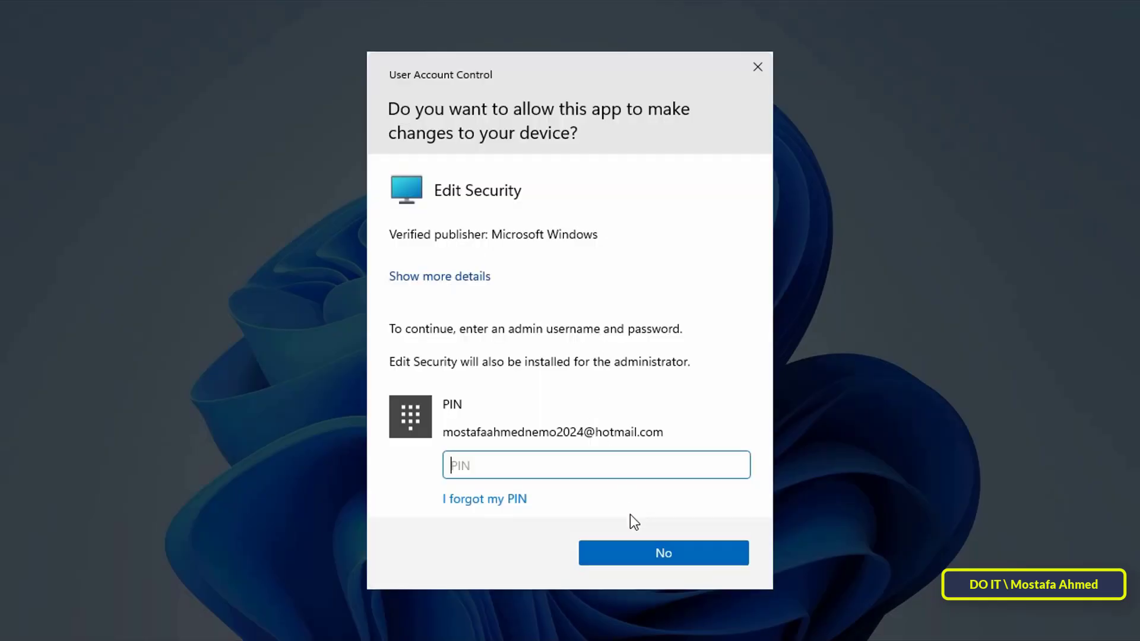
click(727, 554)
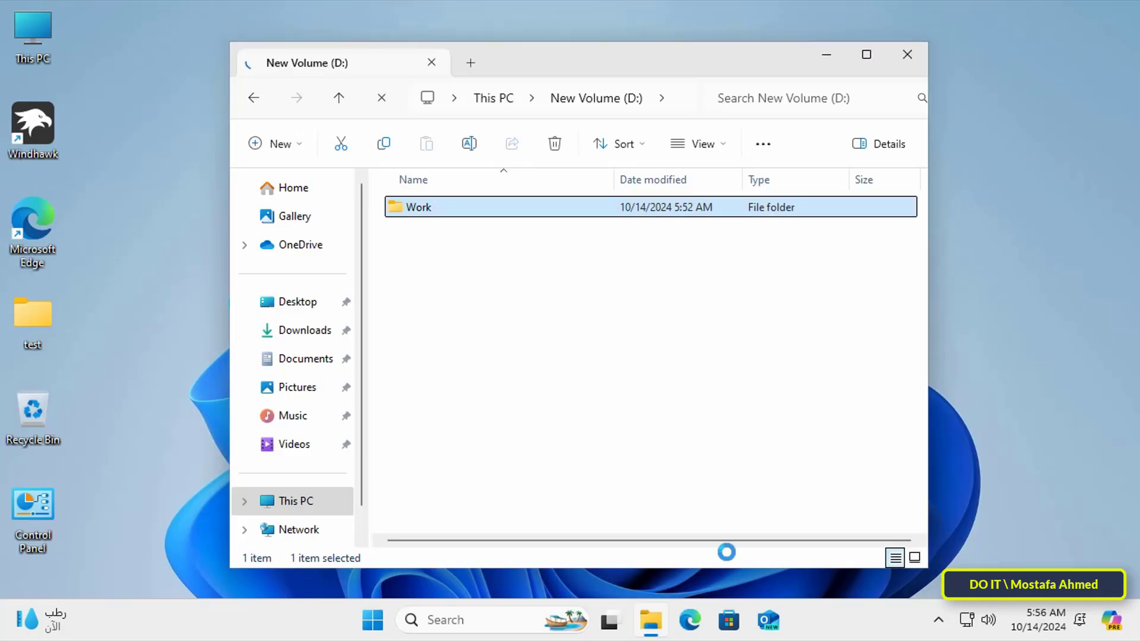
double_click(544, 209)
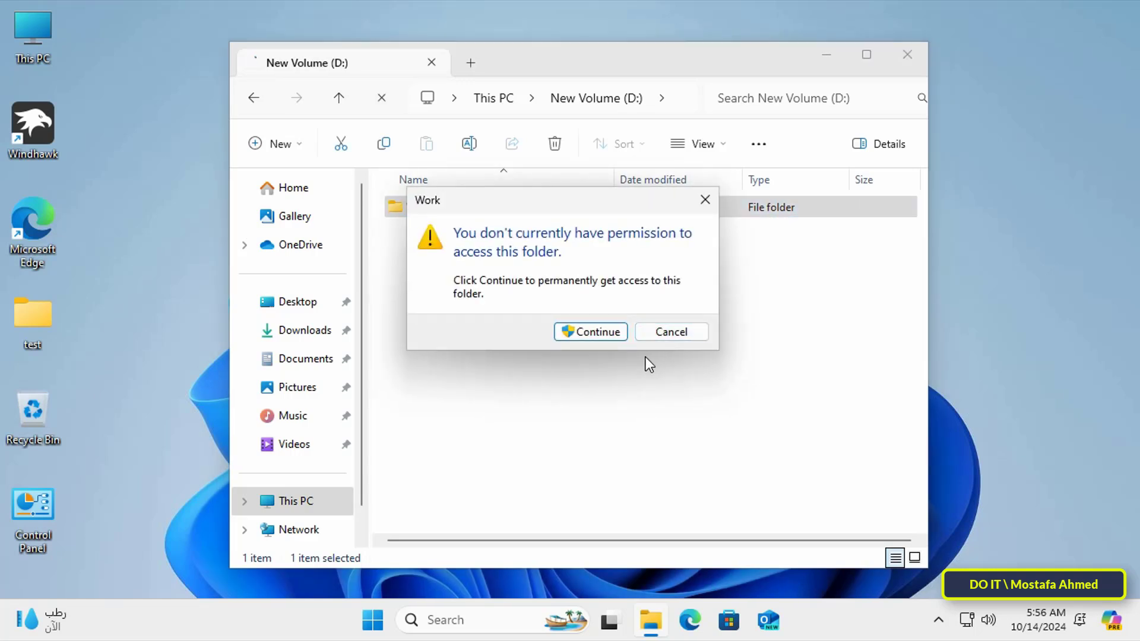